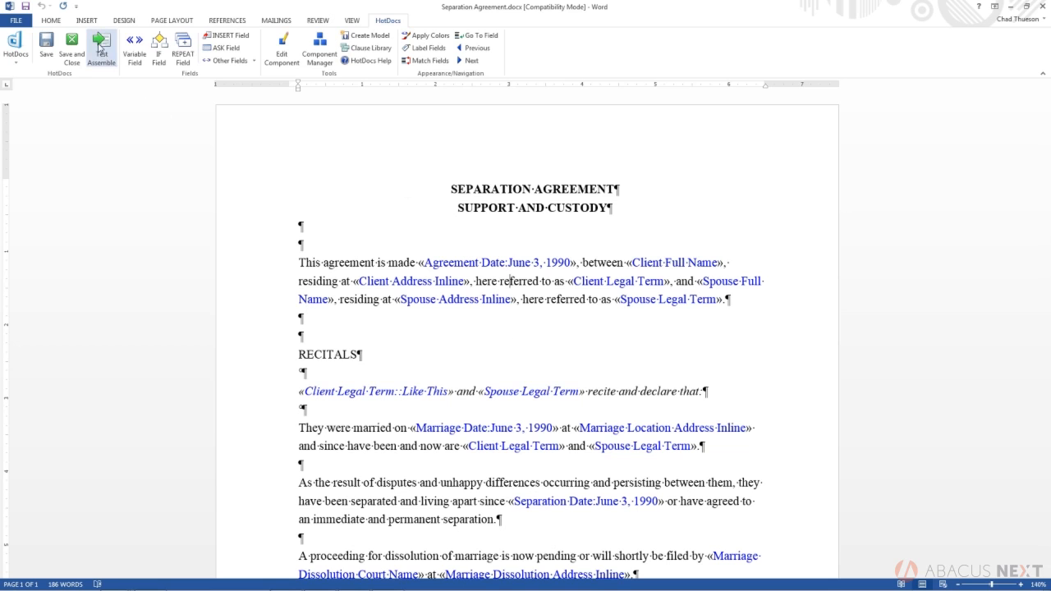
Step: Test assemble the Separation Agreement template and open the interview's Client Information dialog component for editing
click(101, 50)
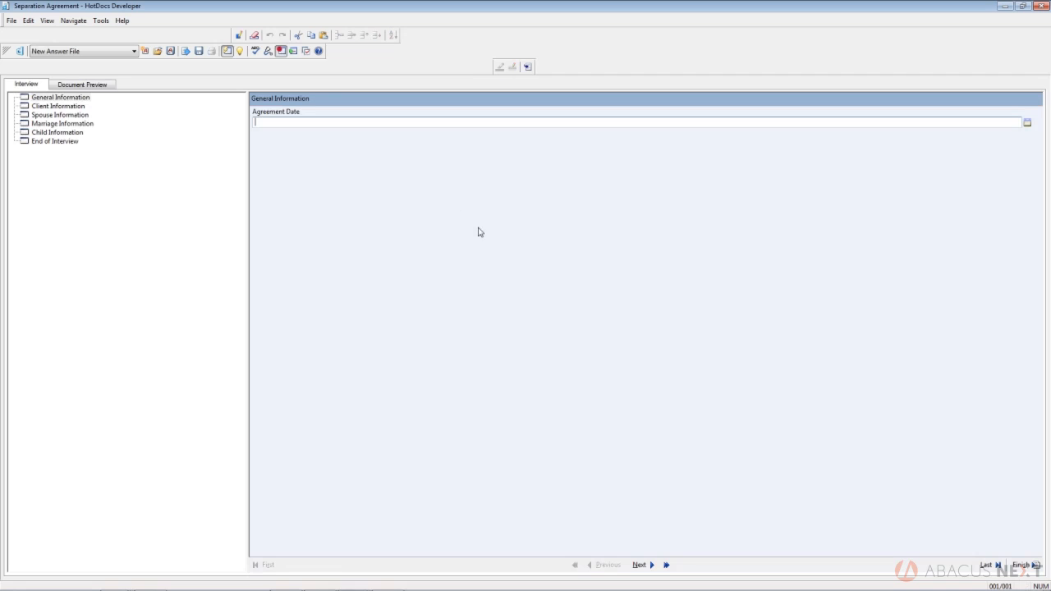
click(59, 107)
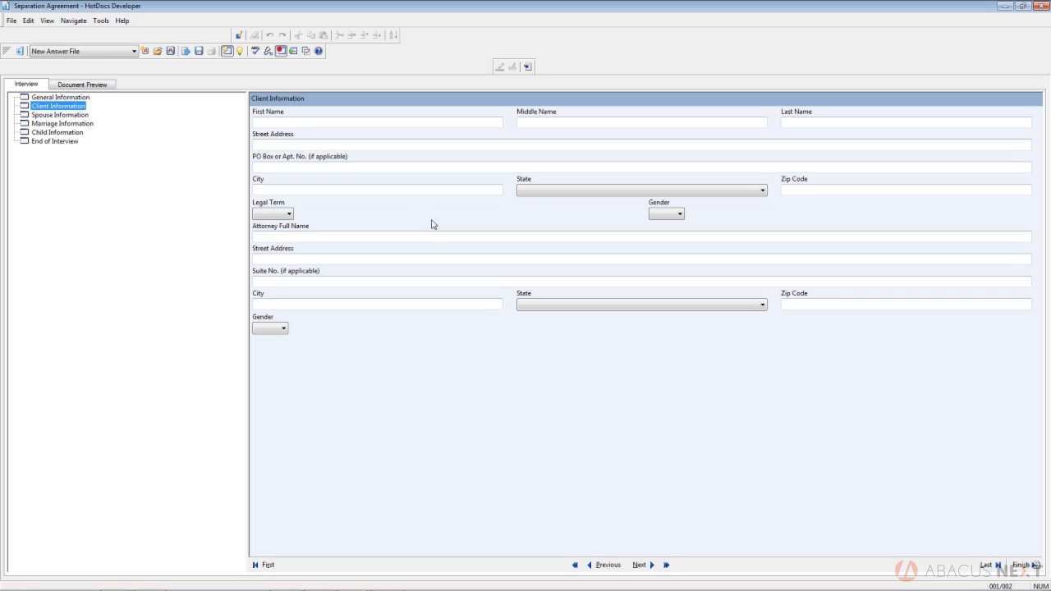
right_click(390, 388)
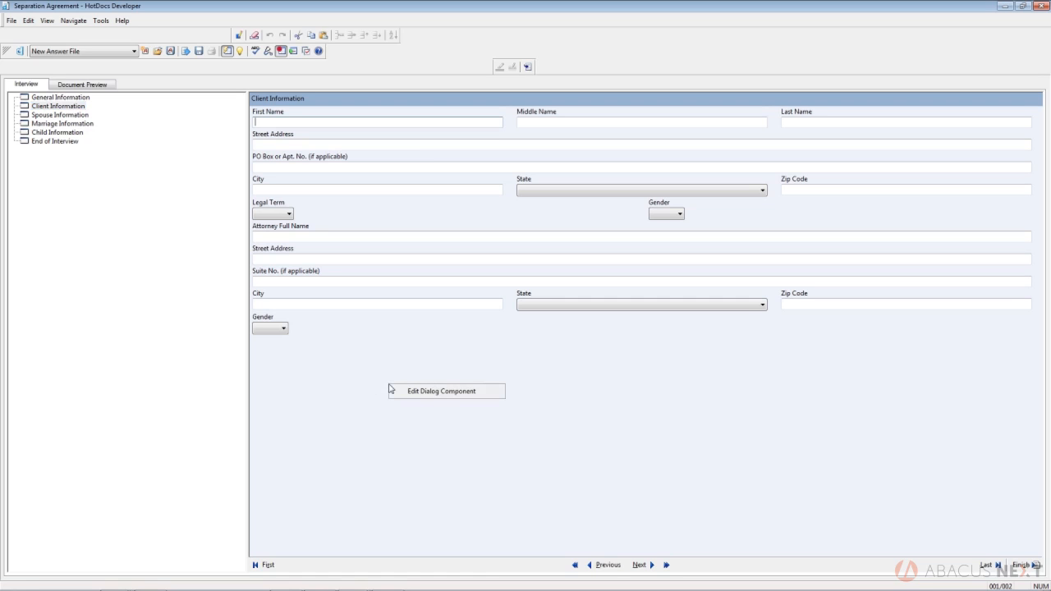
click(432, 393)
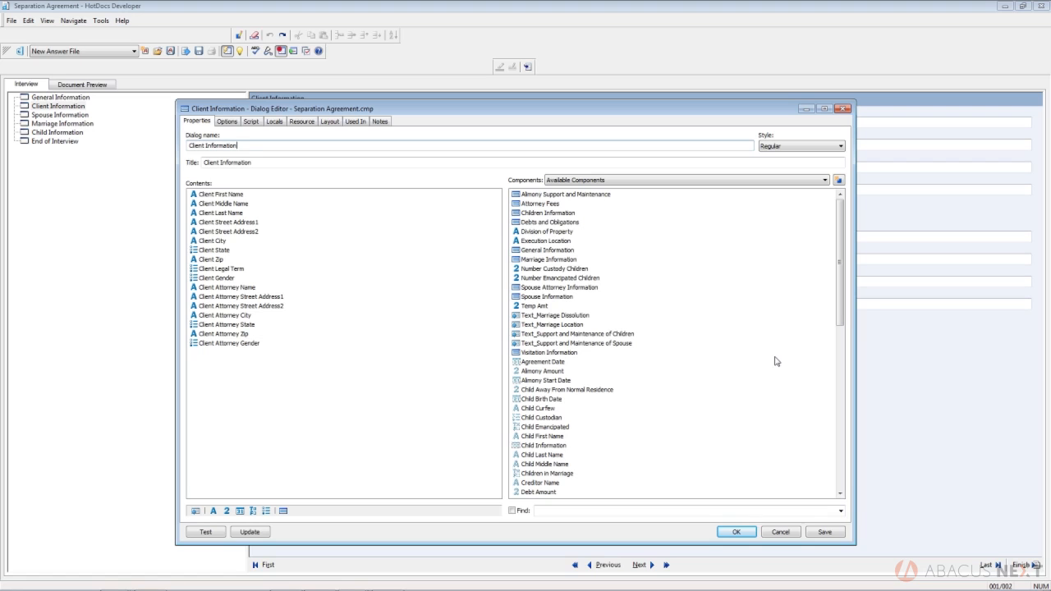
click(839, 180)
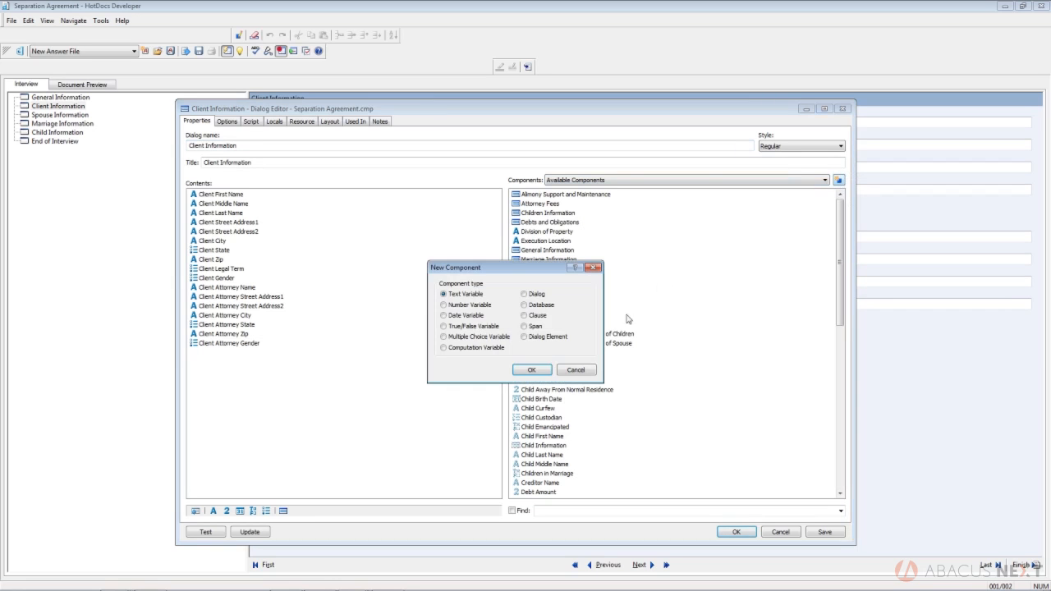
click(549, 338)
click(576, 371)
click(299, 438)
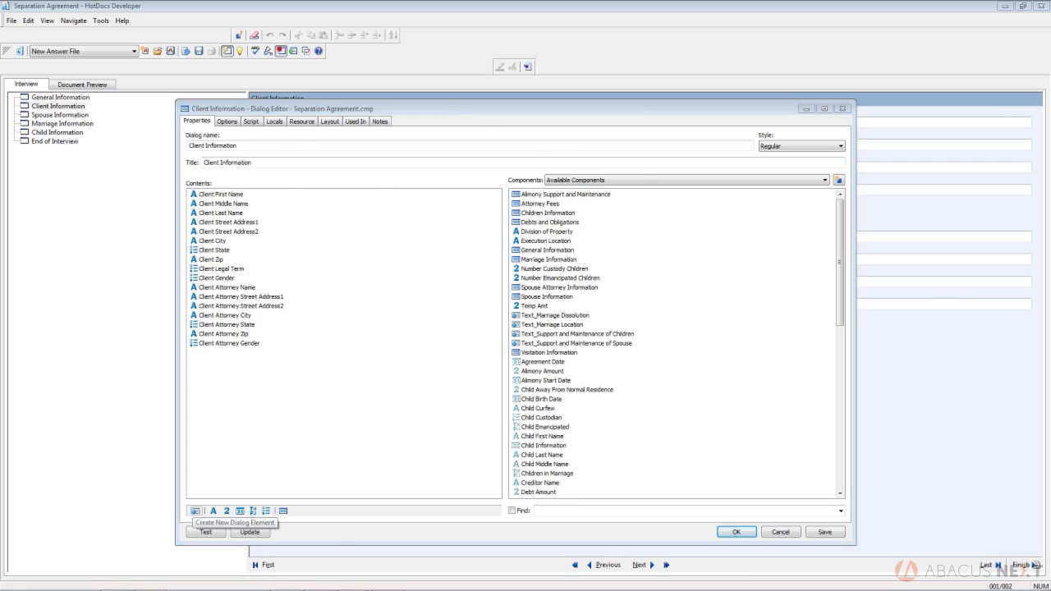
Step: Create a text-style dialog element named "Client Attorney Information" with the display text "Client Attorney Information"
click(196, 511)
drag(384, 127, 411, 208)
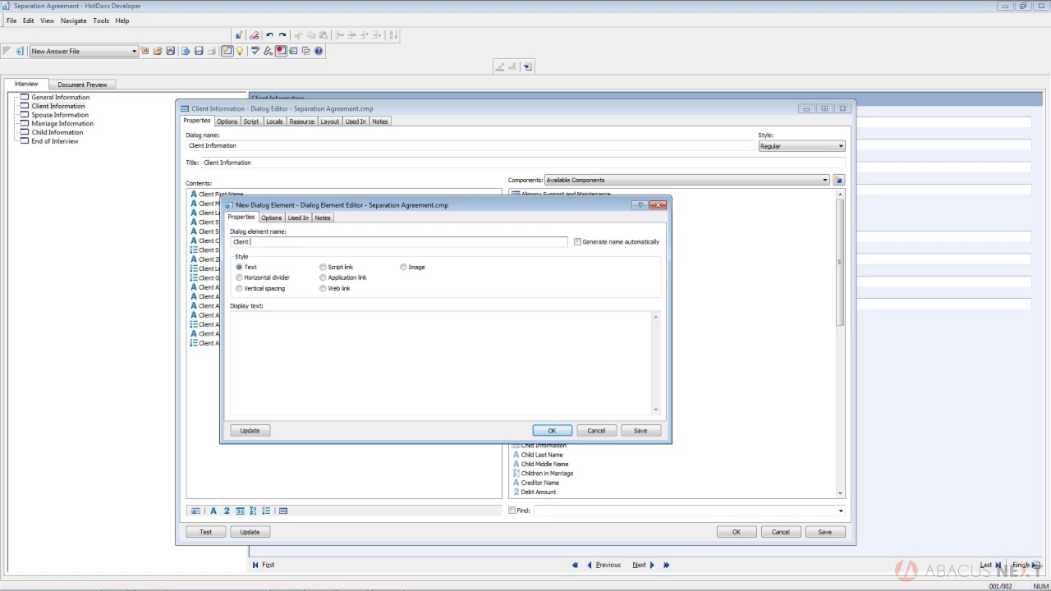
text(ormation)
click(265, 322)
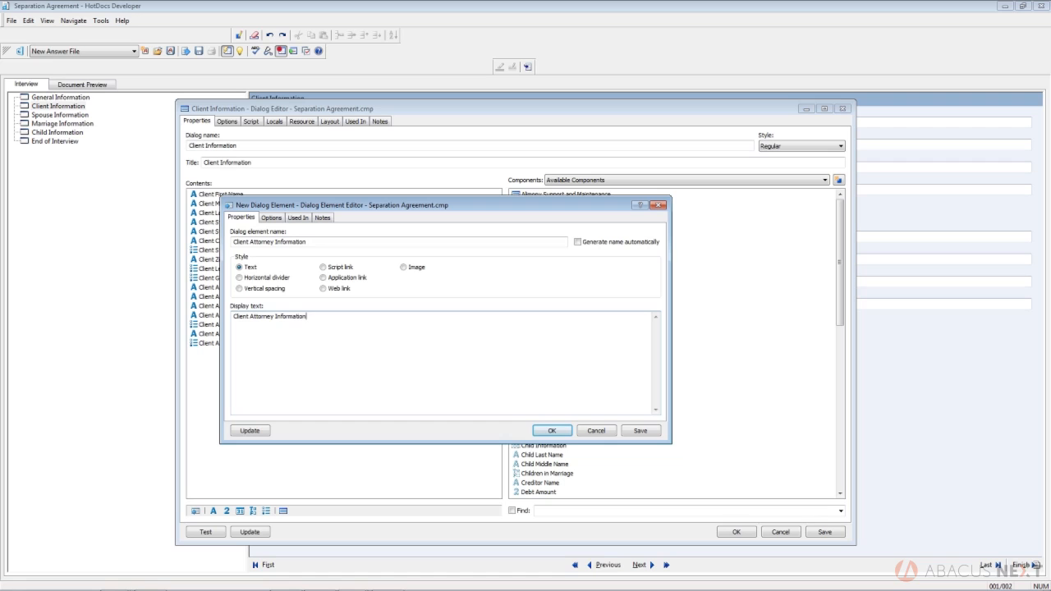
click(552, 431)
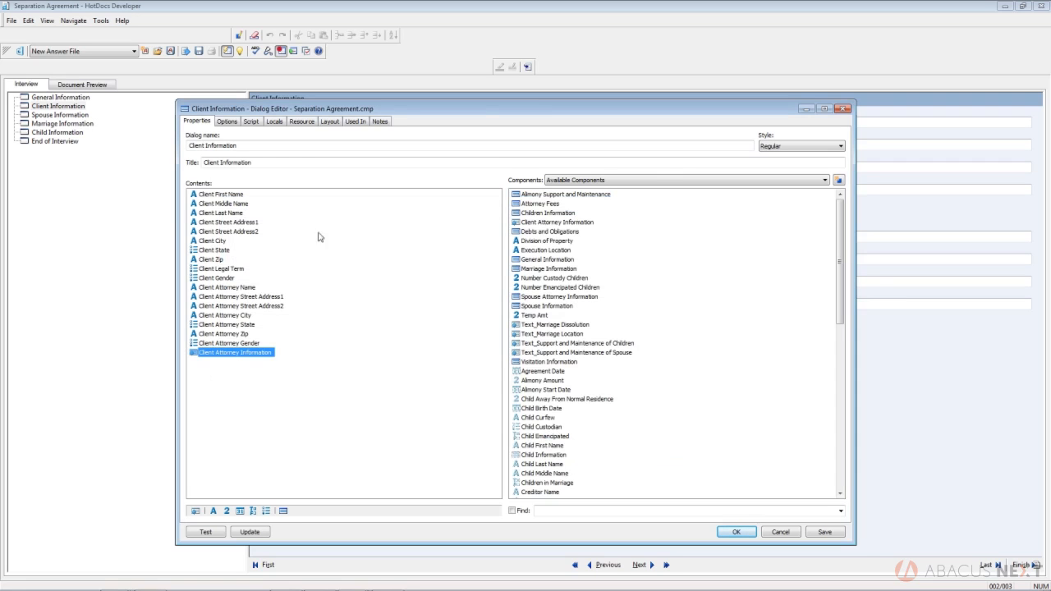
Step: Place the Client Attorney Information element directly before Client Attorney Name in the dialog contents and check its position in the interview
drag(480, 115, 499, 390)
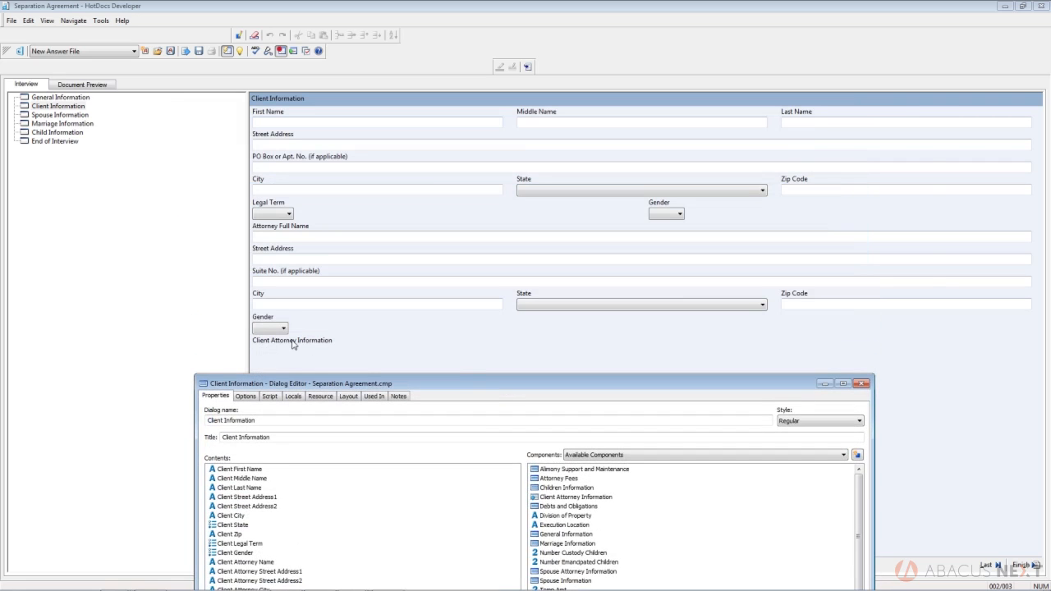
drag(477, 383, 533, 124)
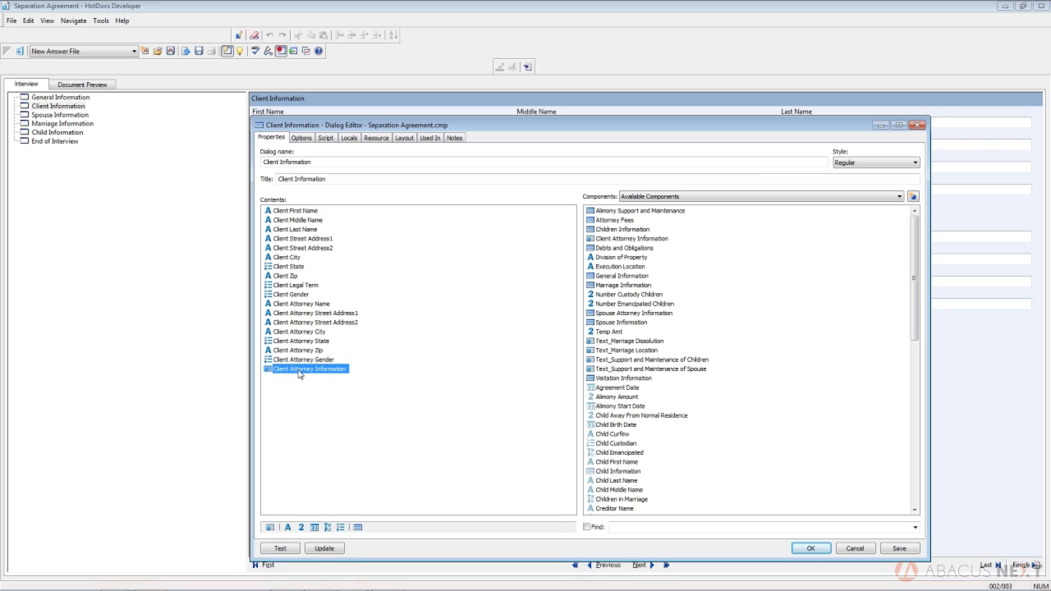
drag(308, 370, 287, 304)
drag(523, 125, 523, 373)
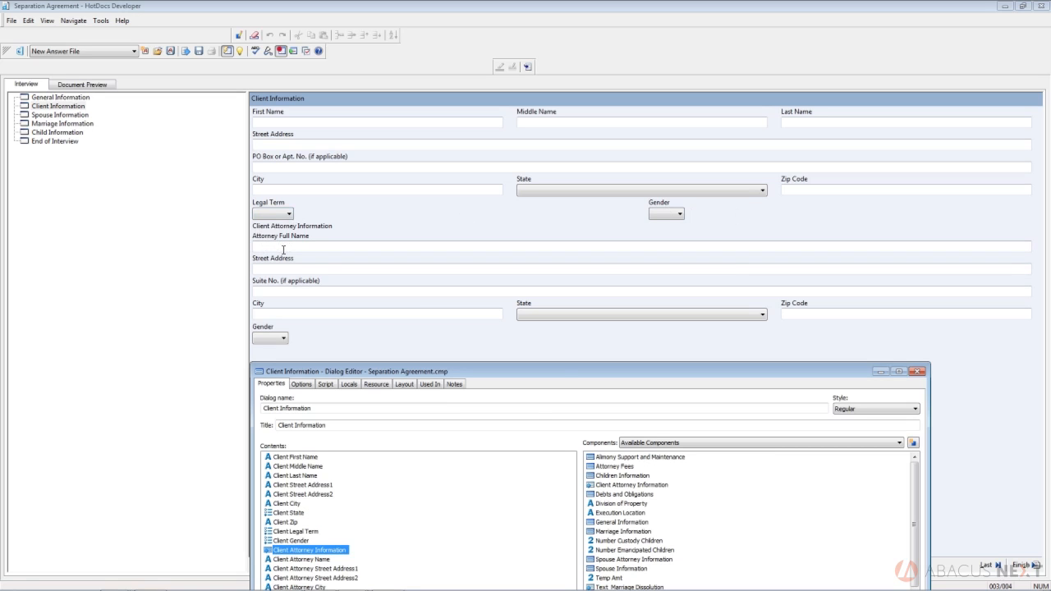
drag(546, 377, 642, 149)
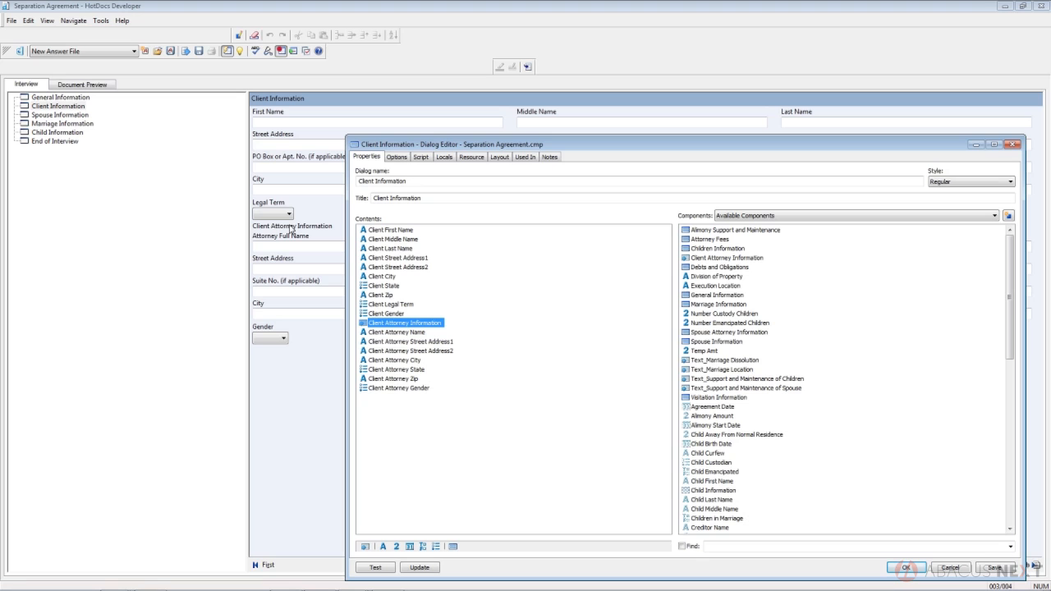
Step: Change the Client Attorney Information element to a horizontal divider with the caption "Client Attorney Information" and view it in the interview
double_click(401, 325)
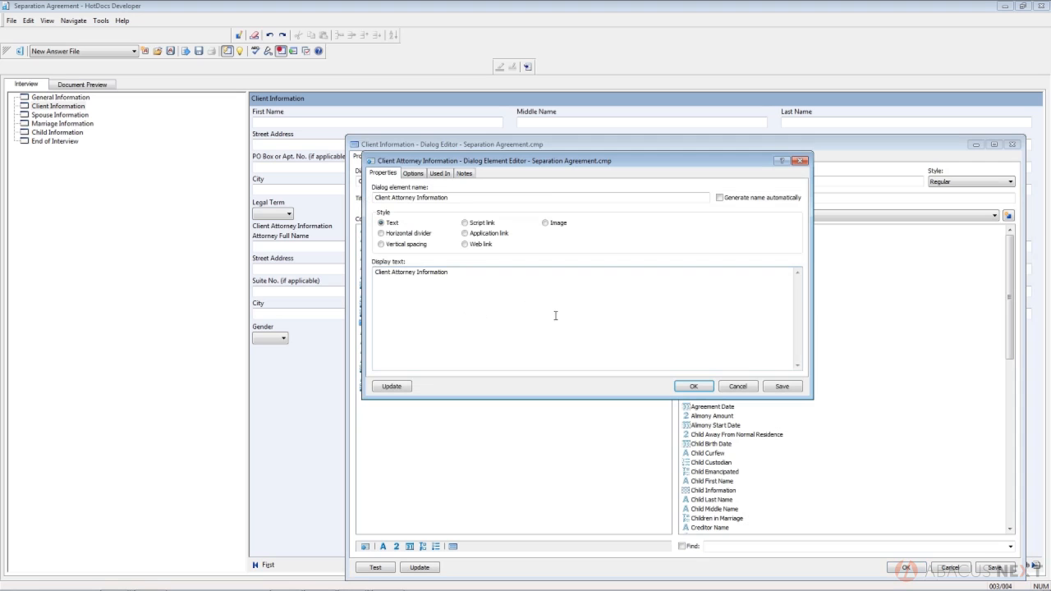
click(382, 234)
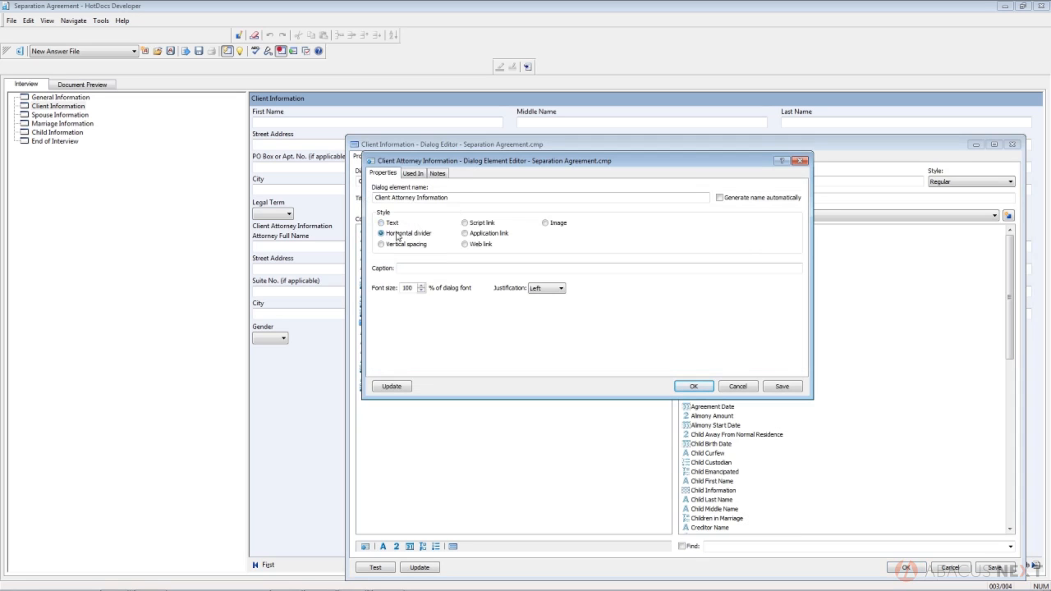
click(488, 269)
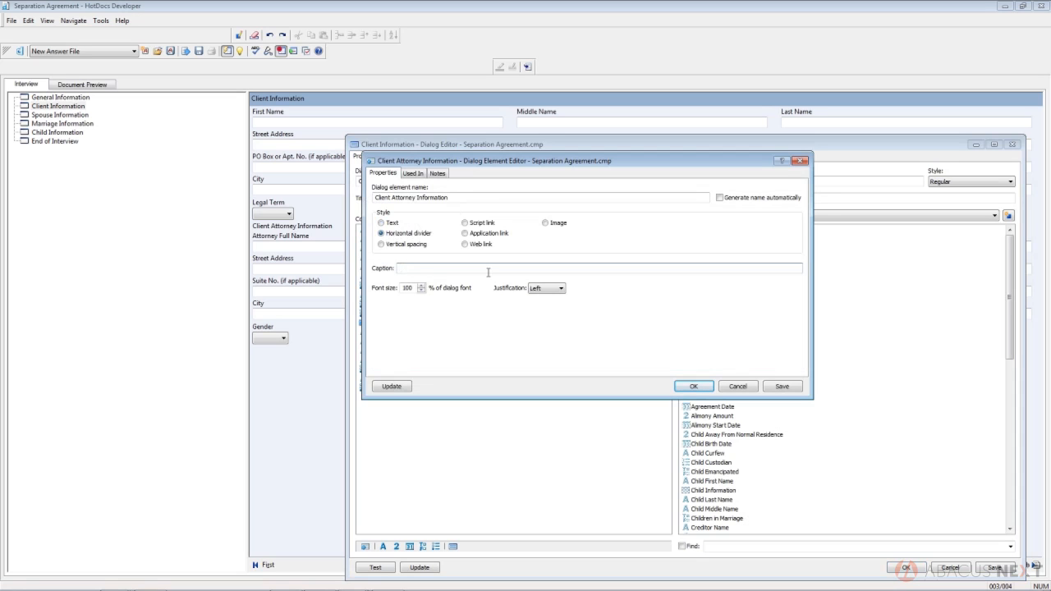
text(Client Attorney Information)
click(693, 386)
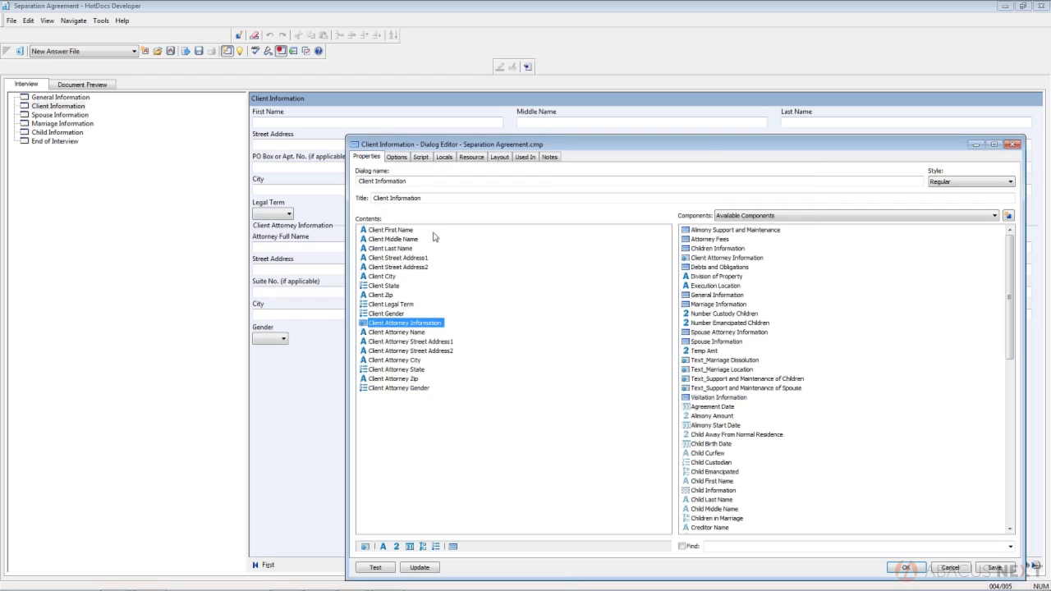
click(287, 387)
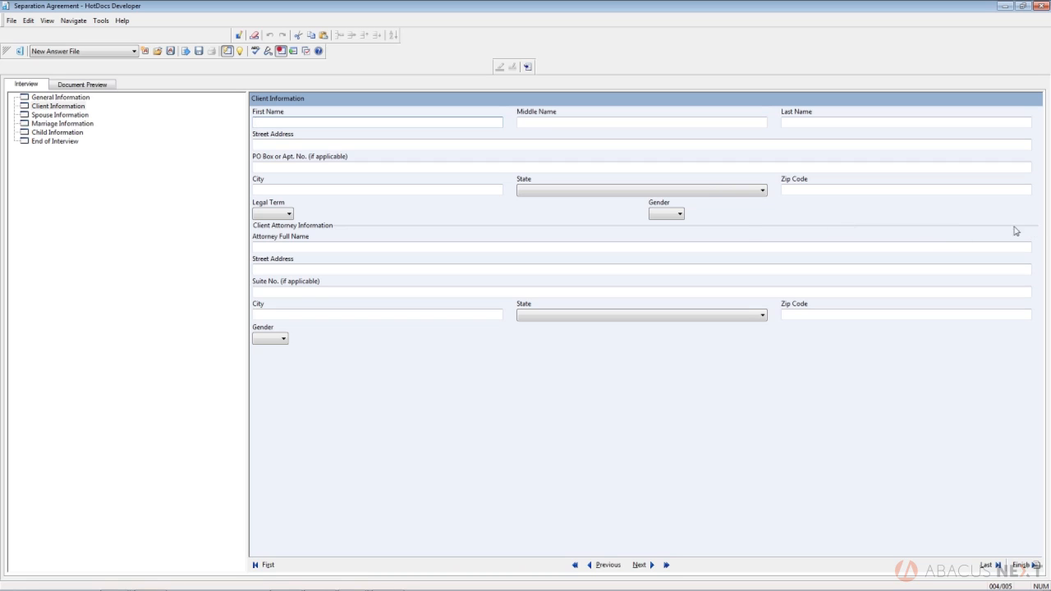
Step: Examine the justification choices for the Client Attorney Information divider and the divider's appearance in the interview
double_click(643, 232)
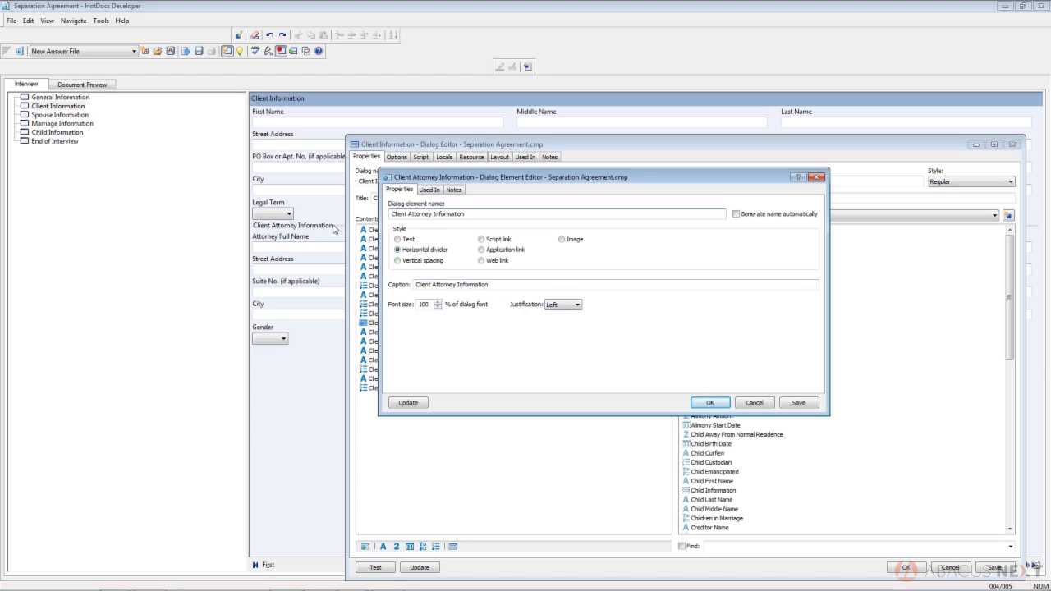
click(577, 305)
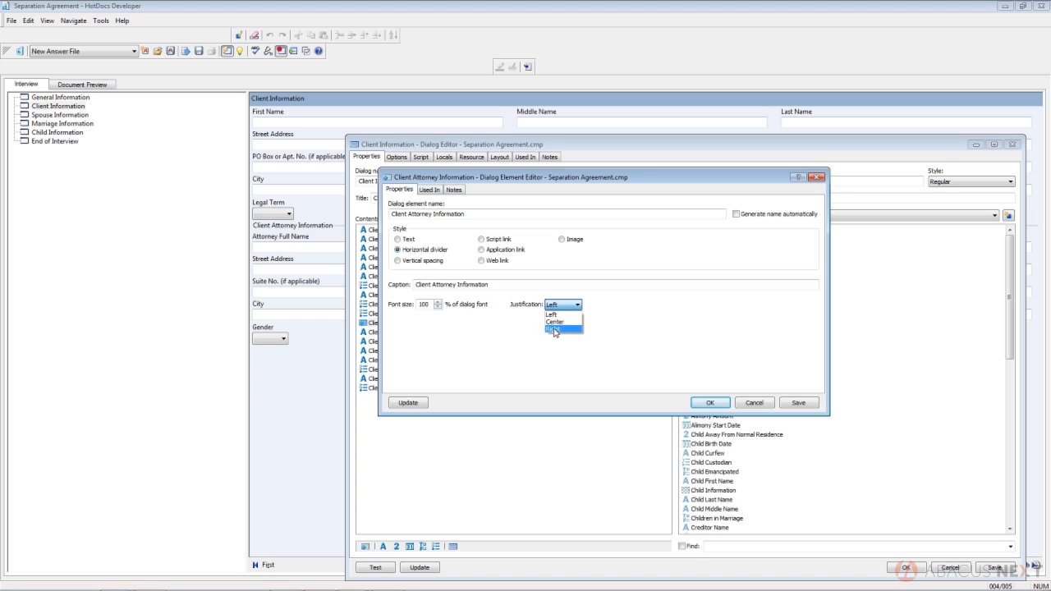
click(645, 326)
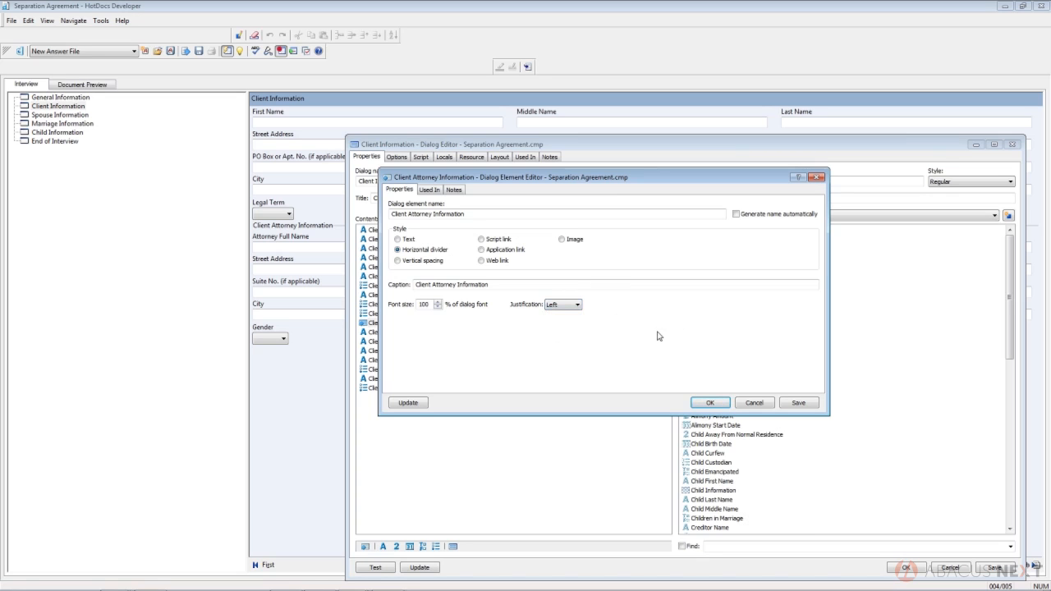
click(710, 403)
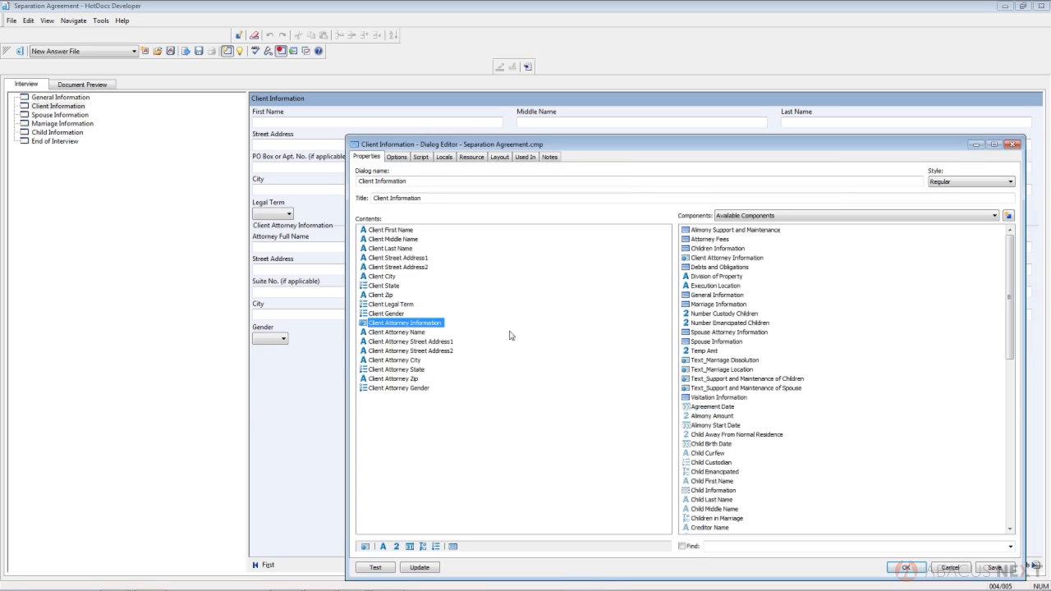
key(Return)
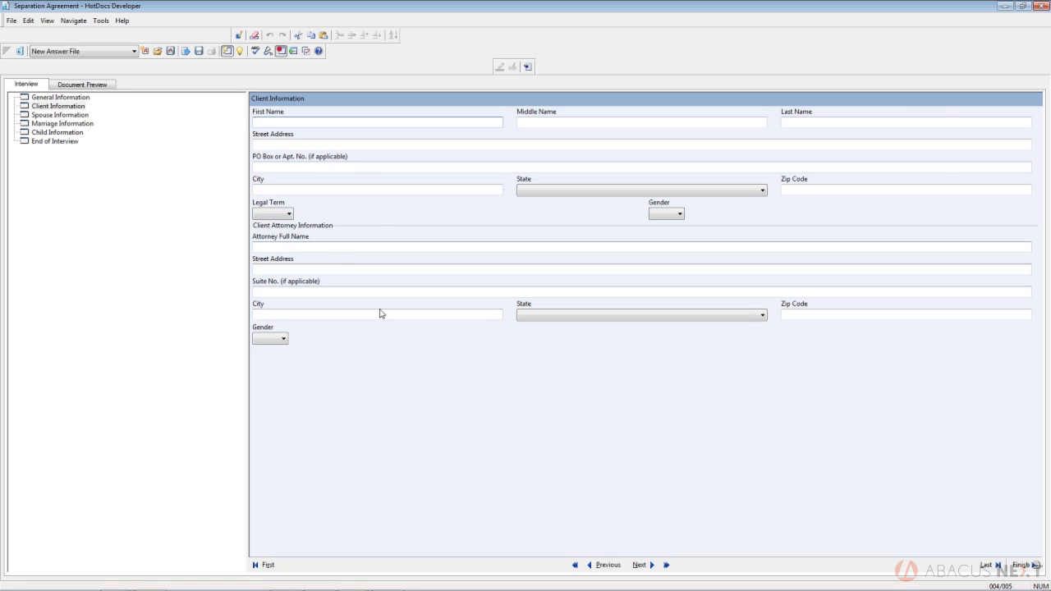
Step: Create a vertical spacing dialog element at 100% of the dialog font with an automatically generated name
key(alt+Tab)
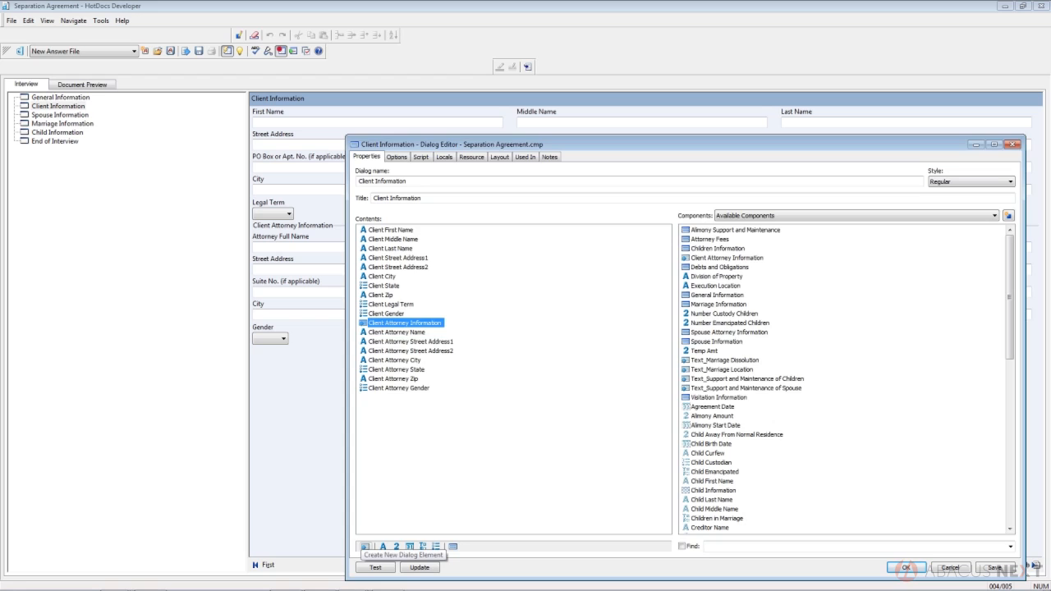
click(365, 546)
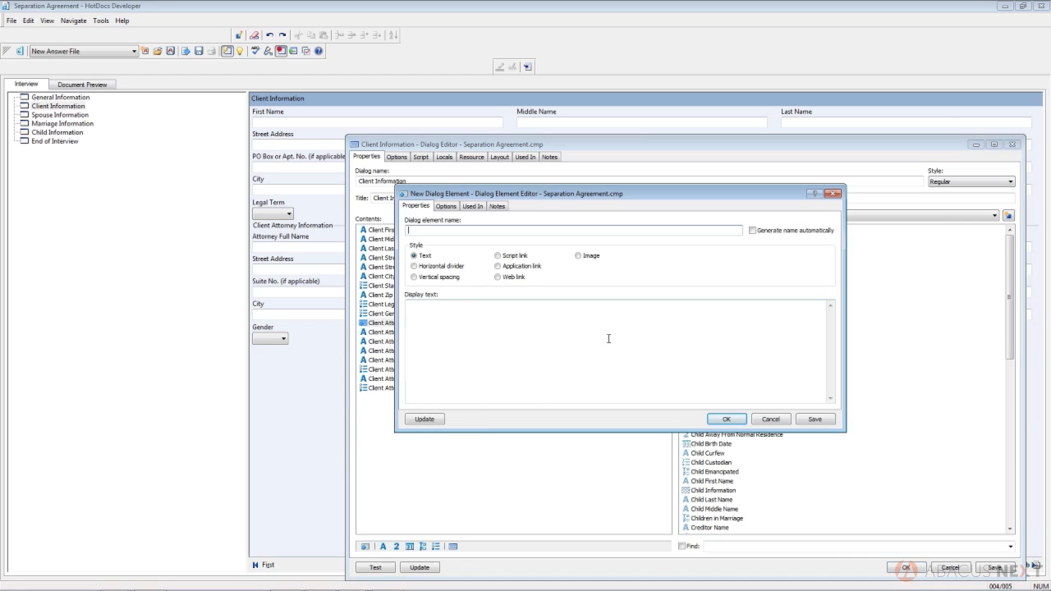
click(423, 279)
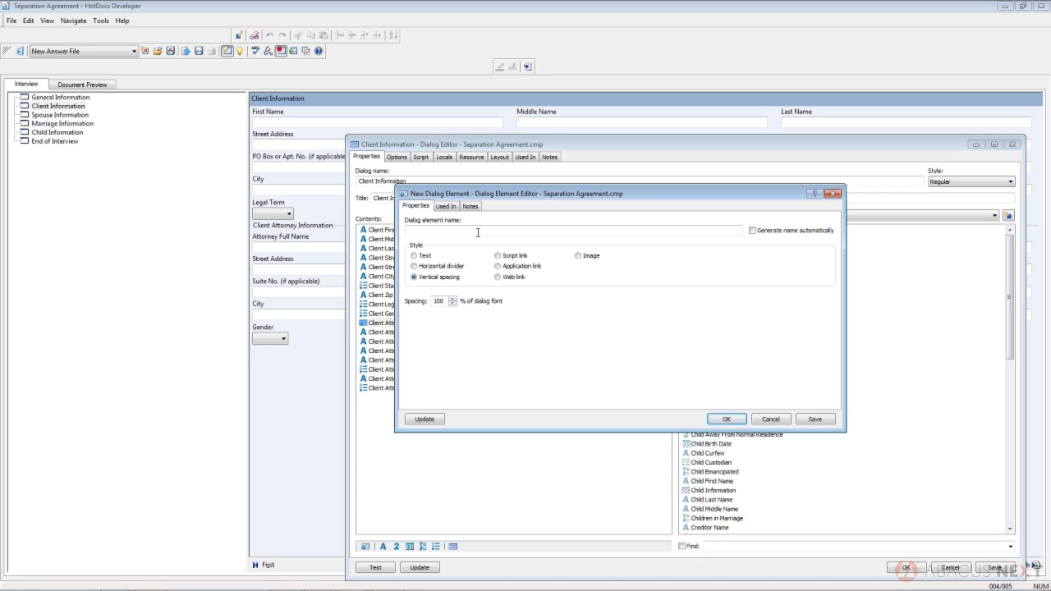
click(753, 230)
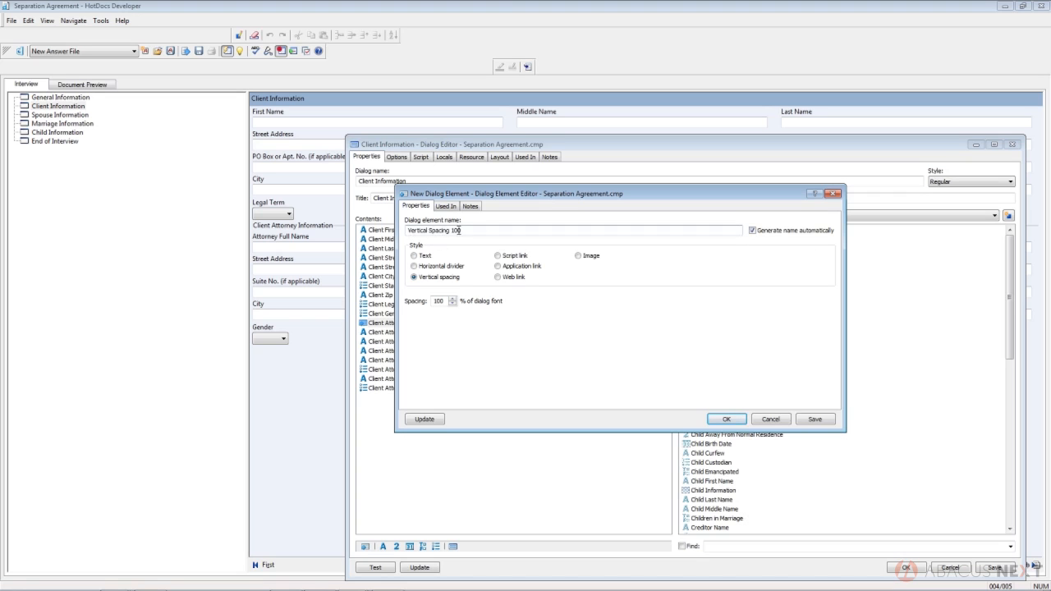
click(726, 419)
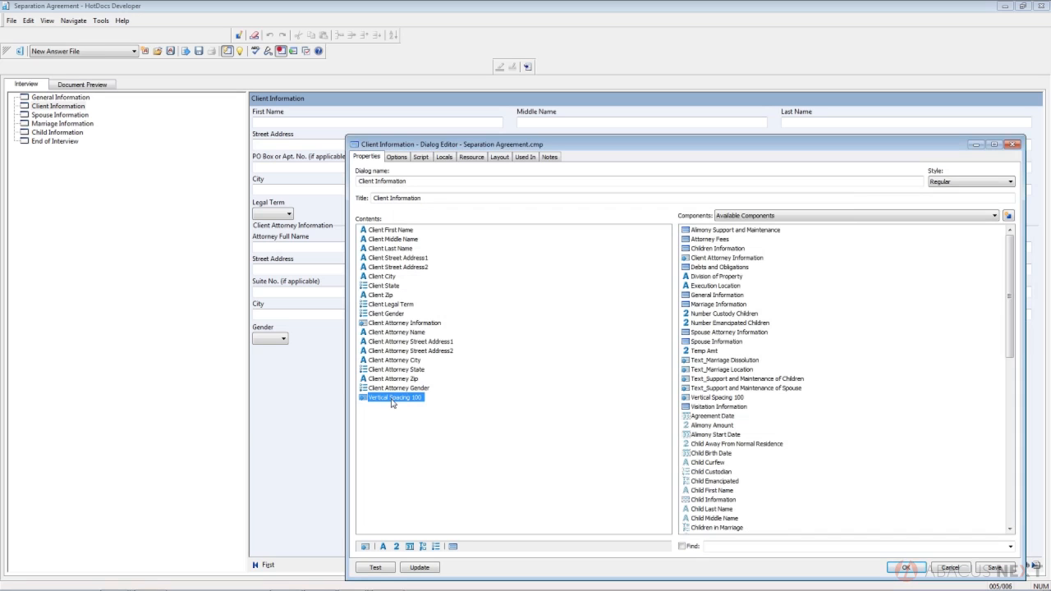
Step: Move the vertical spacing element between Client Gender and the Client Attorney Information divider in the dialog contents
drag(393, 403, 395, 325)
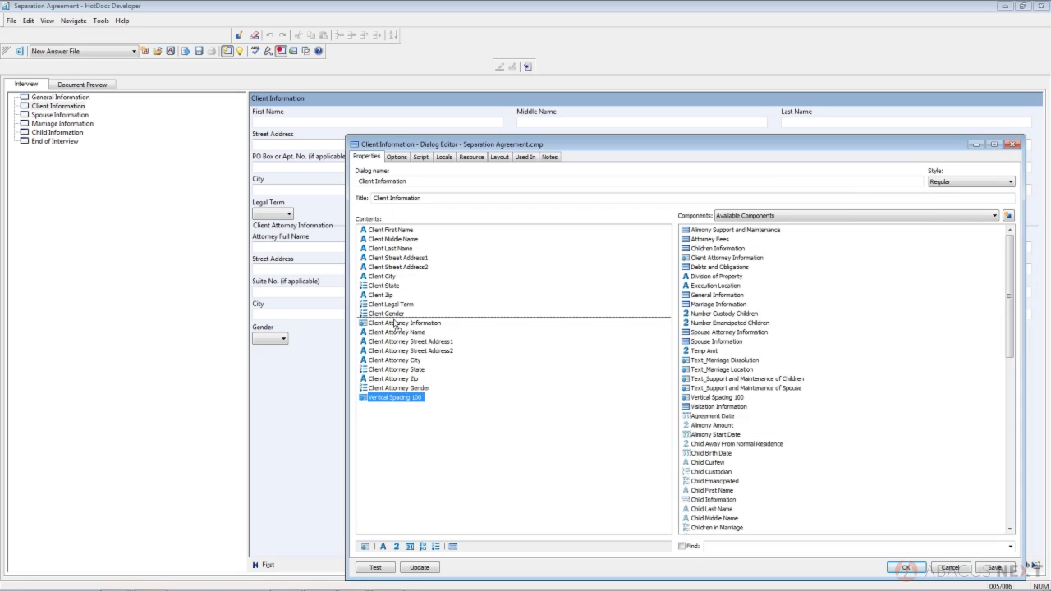
drag(395, 326, 396, 325)
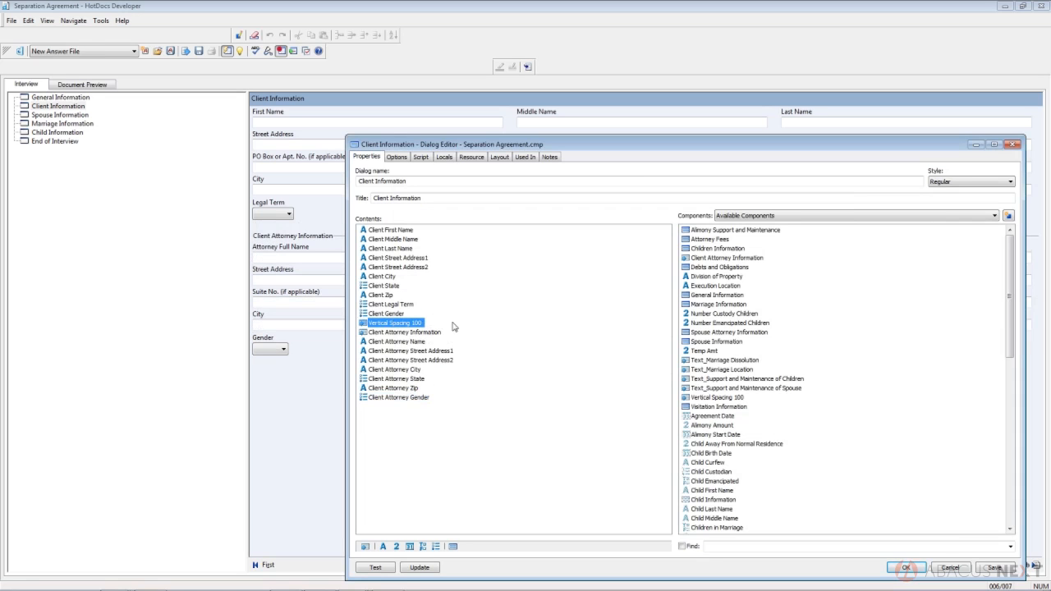
key(Return)
Step: Add the existing Vertical Spacing 100 component again, above Client First Name, and view the result in the interview
click(697, 399)
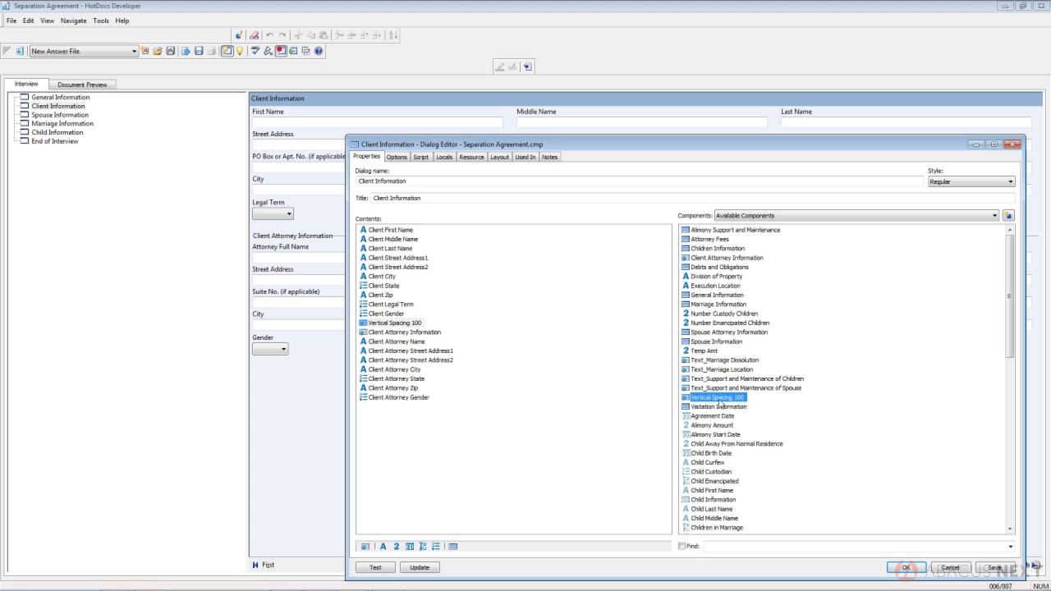
mouse_move(719, 401)
mouse_down()
mouse_move(497, 324)
mouse_move(395, 242)
mouse_move(416, 234)
mouse_up()
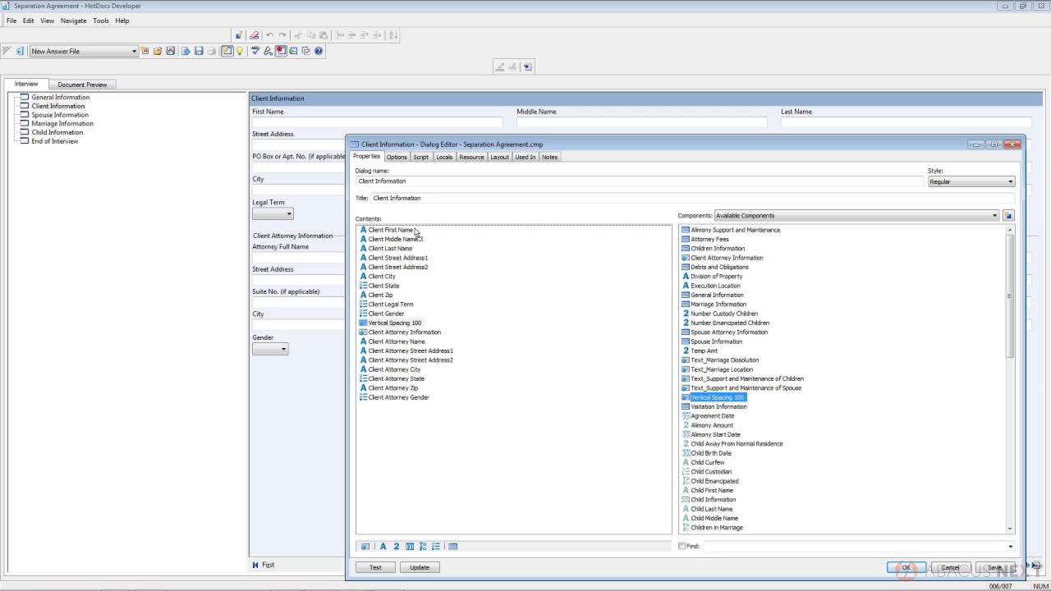
drag(417, 234, 417, 232)
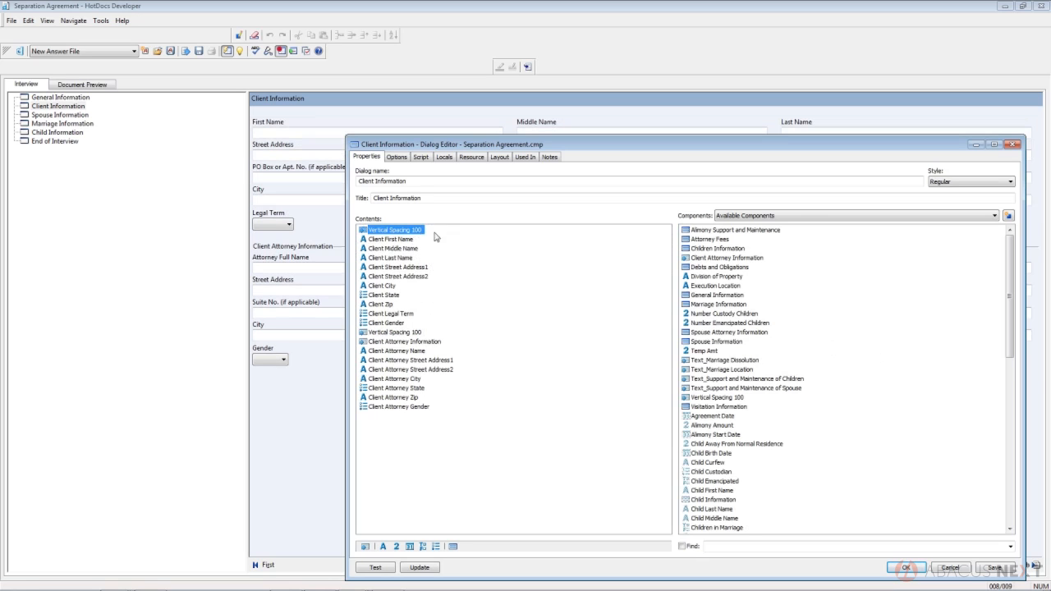
key(Return)
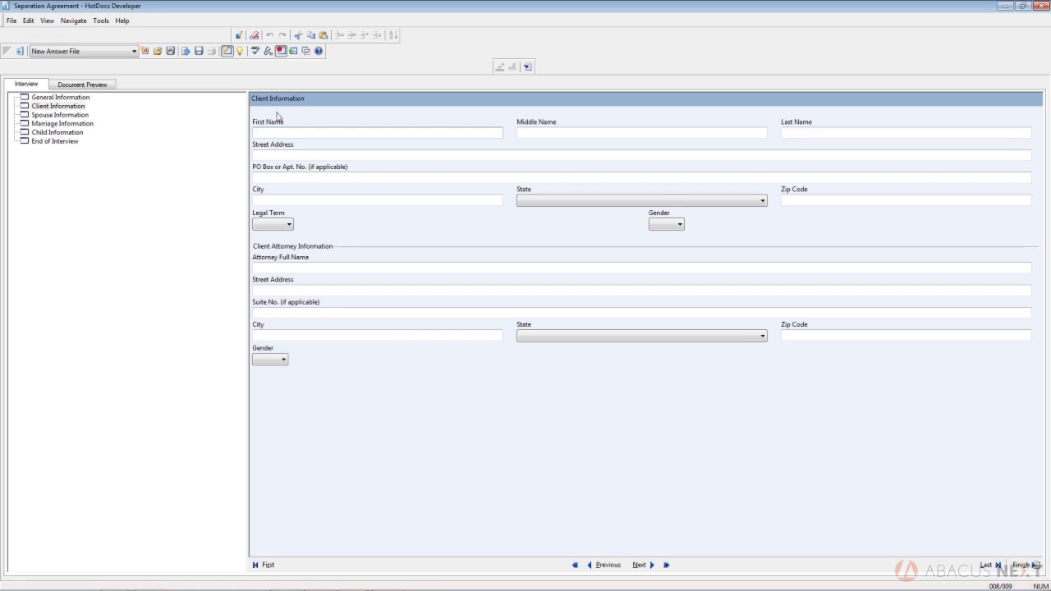